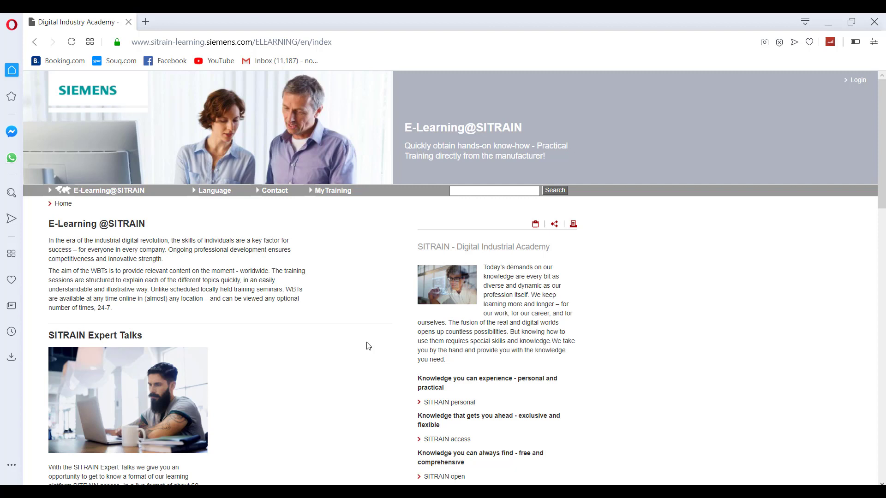
- Back out of the failed Drive Technology page and open the SIMATIC Industrial Automation Systems courses
double_click(322, 41)
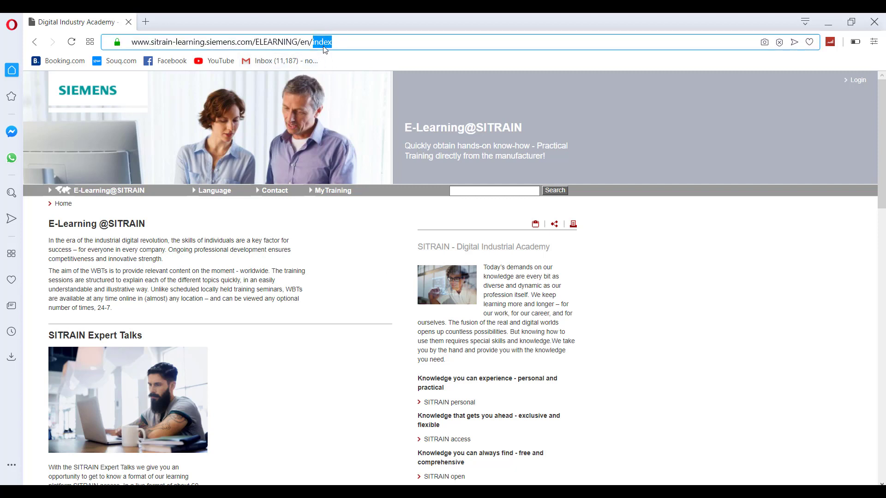
key("ctrl+a")
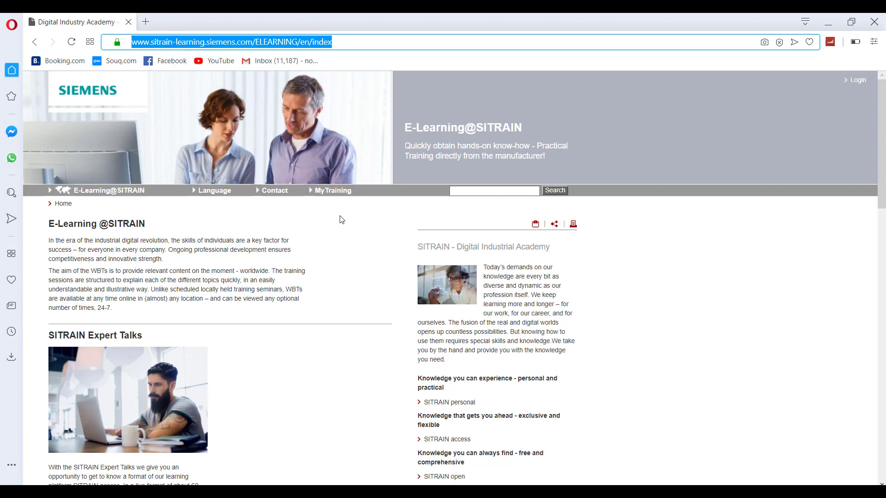
left_click_drag(882, 194, 883, 325)
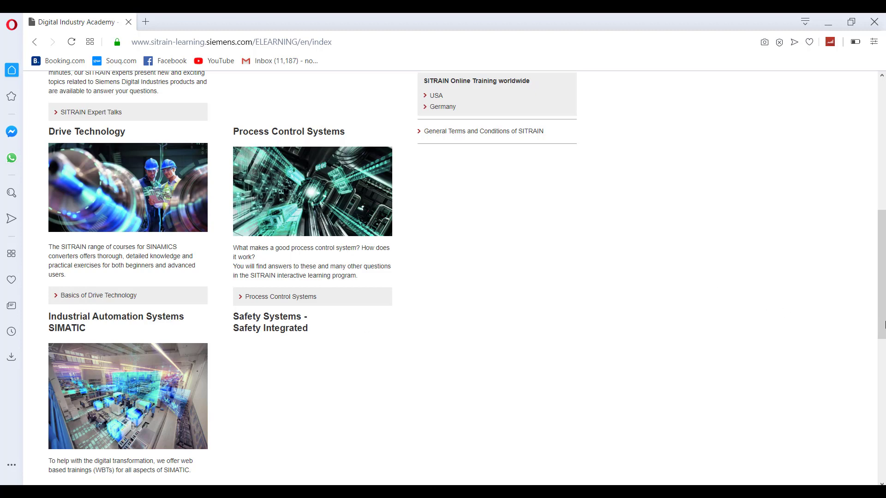
left_click_drag(885, 325, 881, 405)
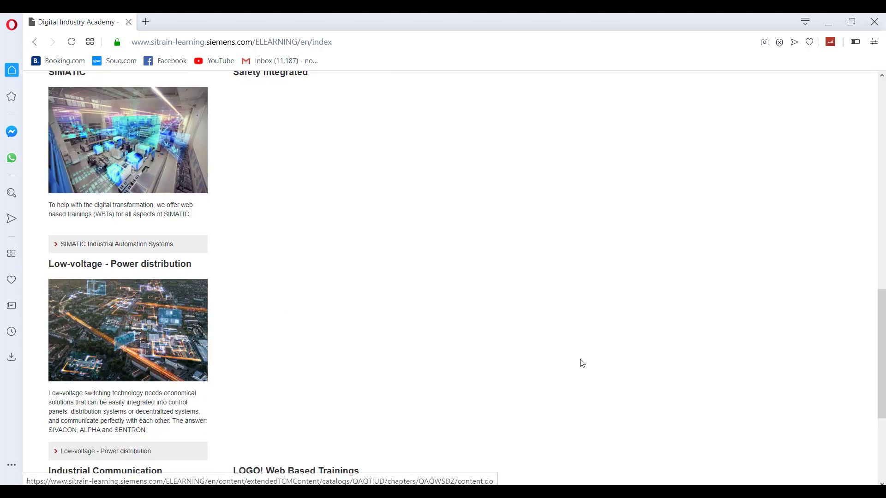
left_click_drag(881, 354, 882, 416)
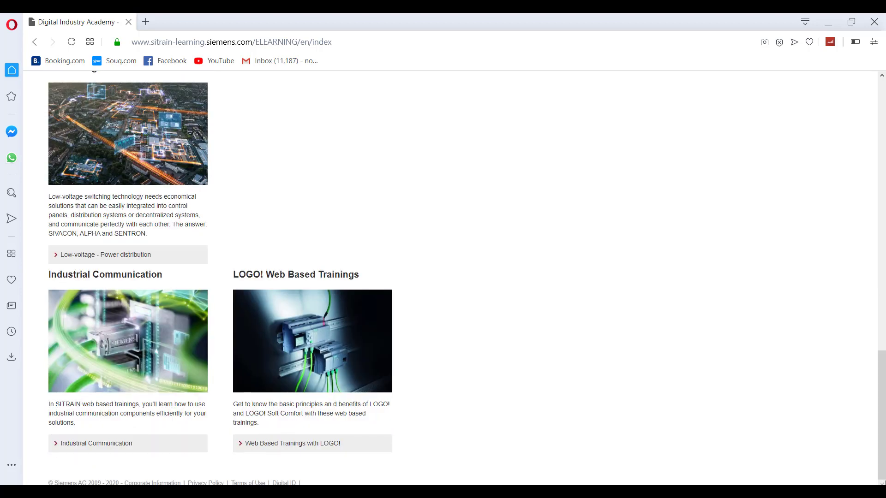
left_click_drag(885, 470, 882, 277)
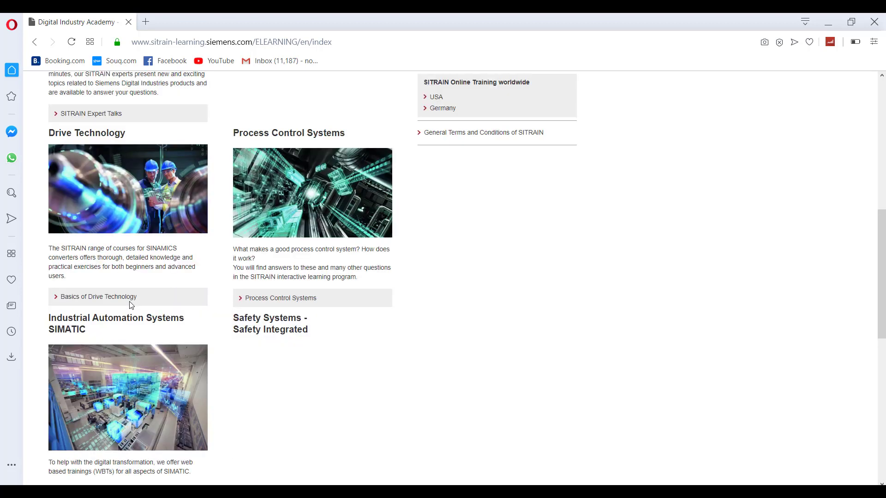
left_click(103, 300)
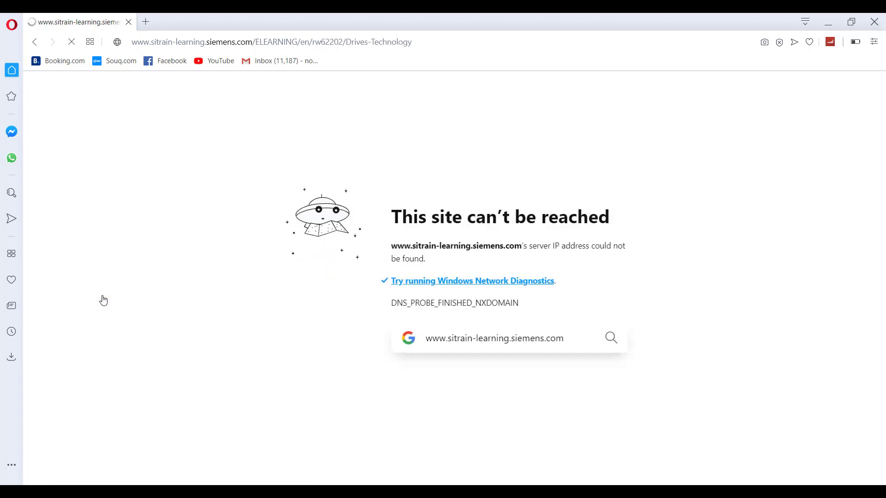
key("alt+Left")
left_click_drag(884, 243, 884, 284)
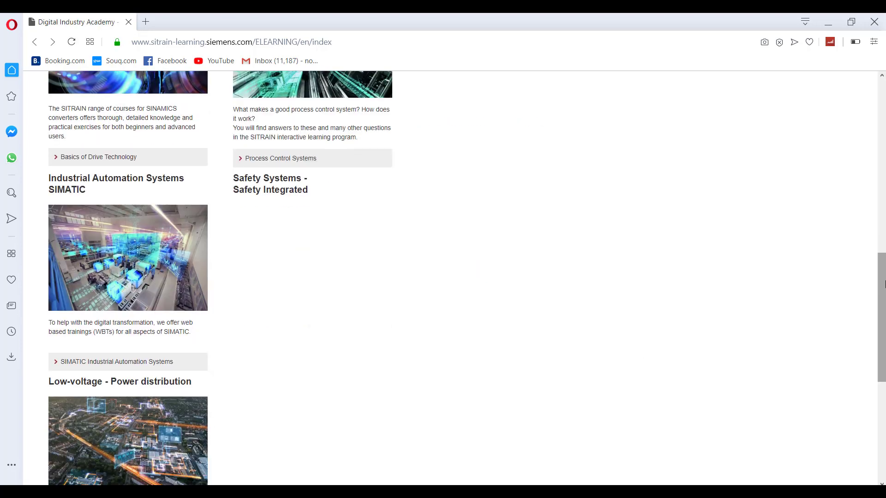
left_click(110, 369)
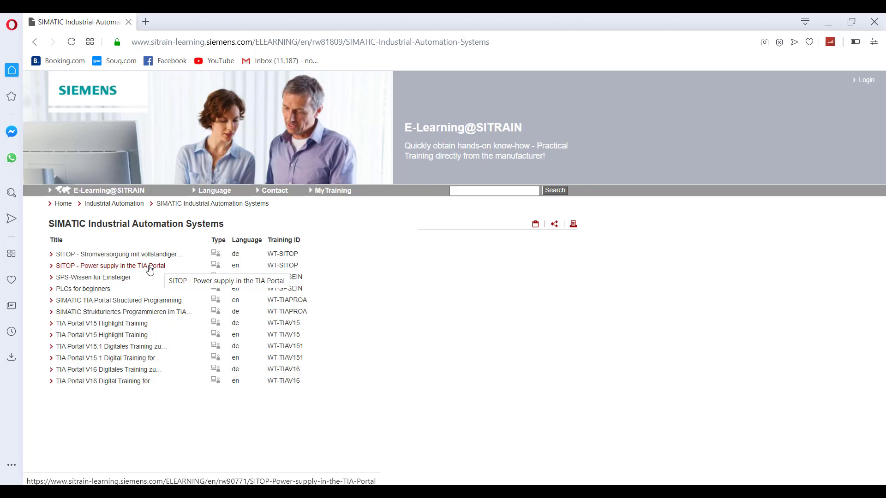
left_click(97, 302)
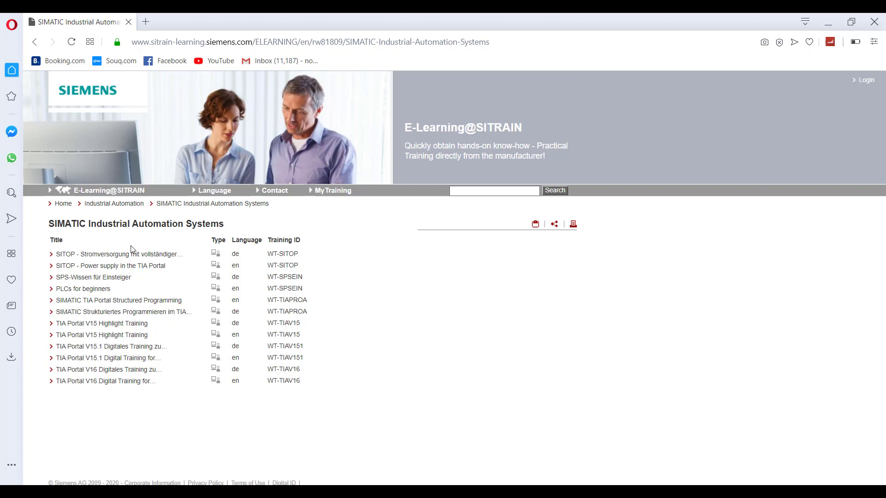
- Browse the Process Control Systems and Drives Technology course lists, returning home after each
key("alt+Left")
left_click_drag(884, 284, 884, 250)
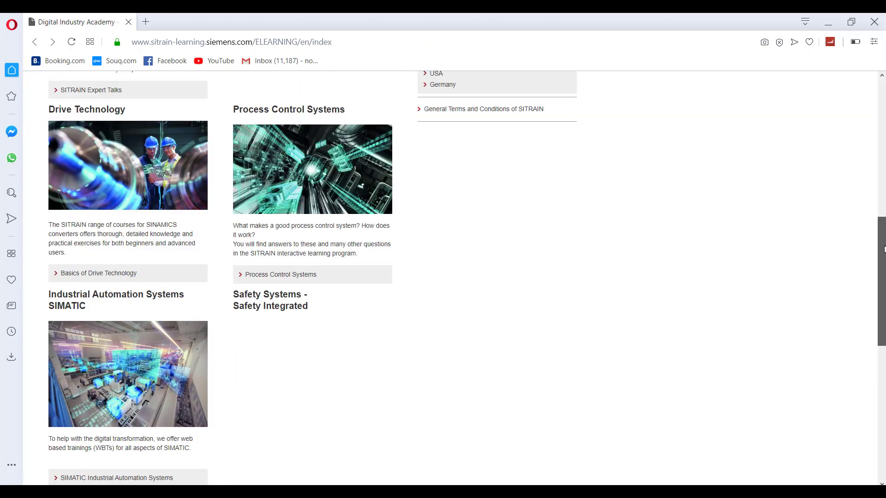
scroll(884, 249, "up", 2)
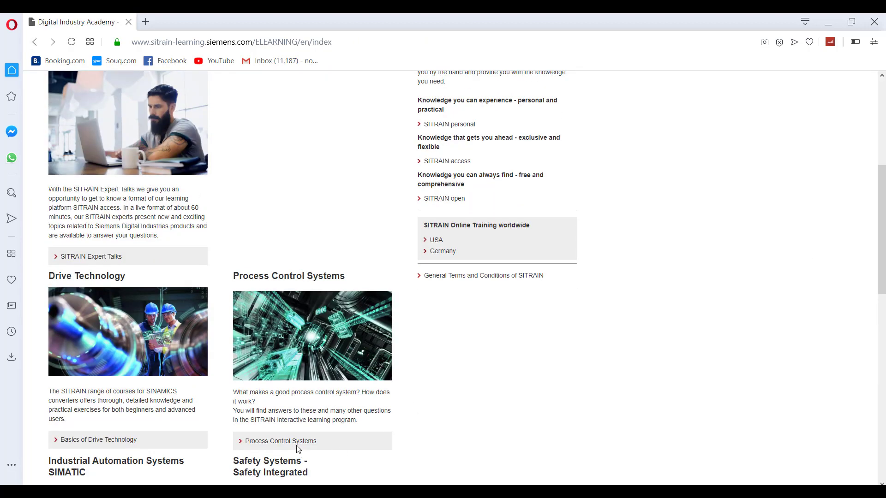
left_click(311, 376)
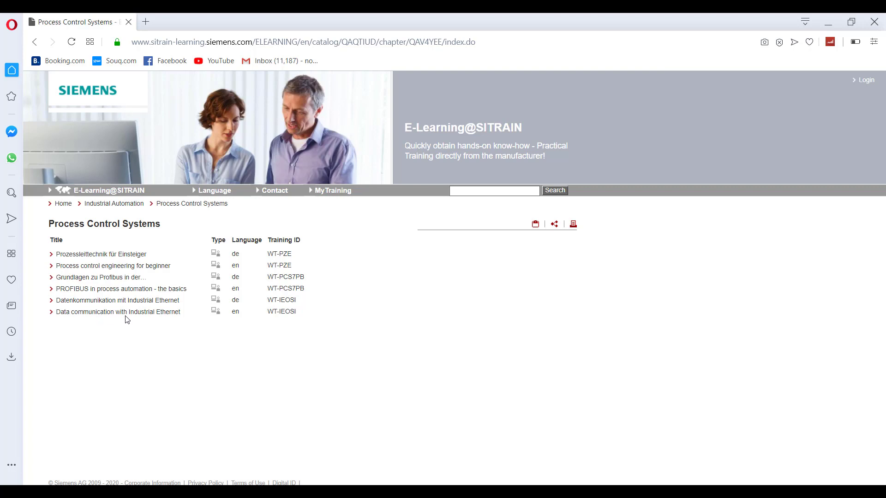
left_click(34, 41)
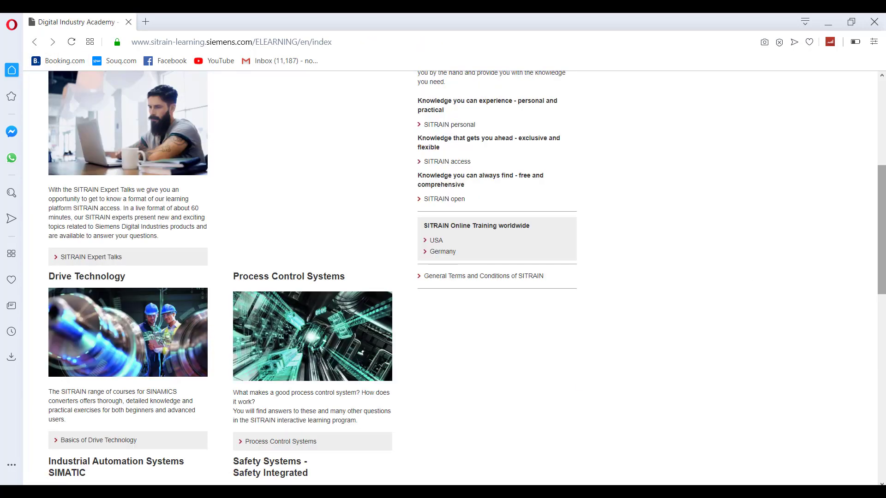
scroll(128, 300, "down", 2)
left_click(128, 299)
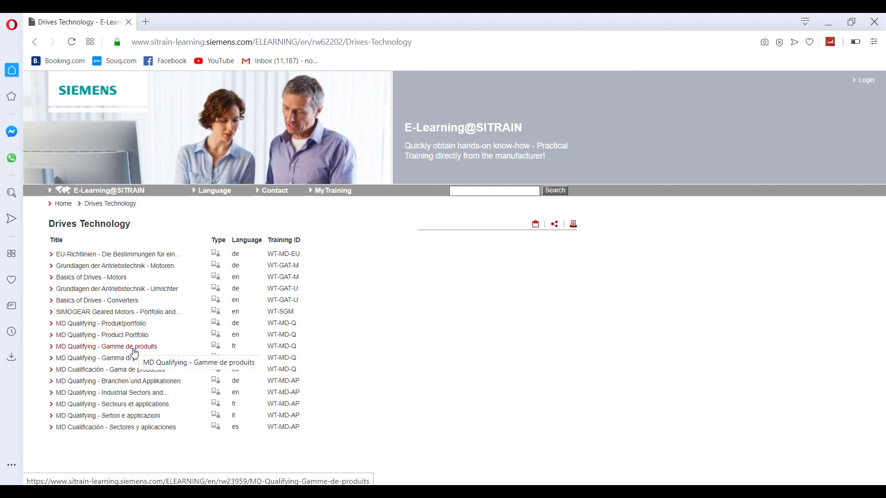
left_click(35, 41)
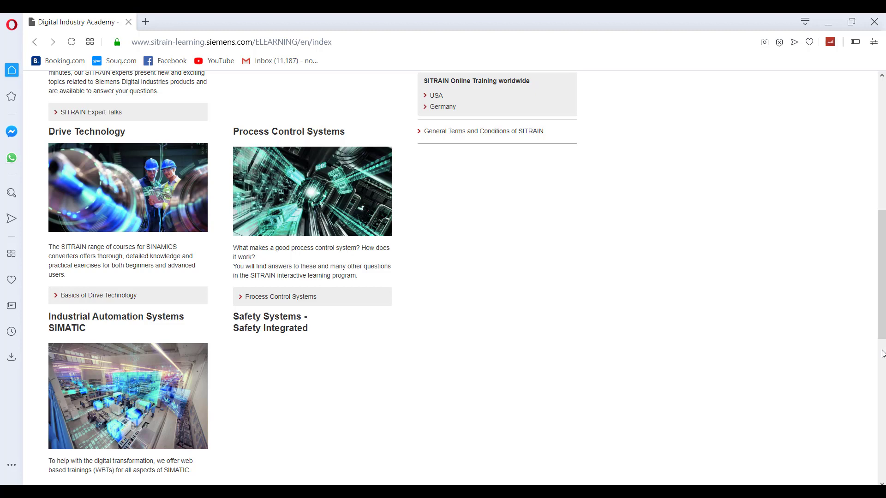
- Open the PLCs for beginners (WT-SPSEIN) course and view its 0 EUR dates and registration
key("ctrl+t")
scroll(883, 354, "down", 5)
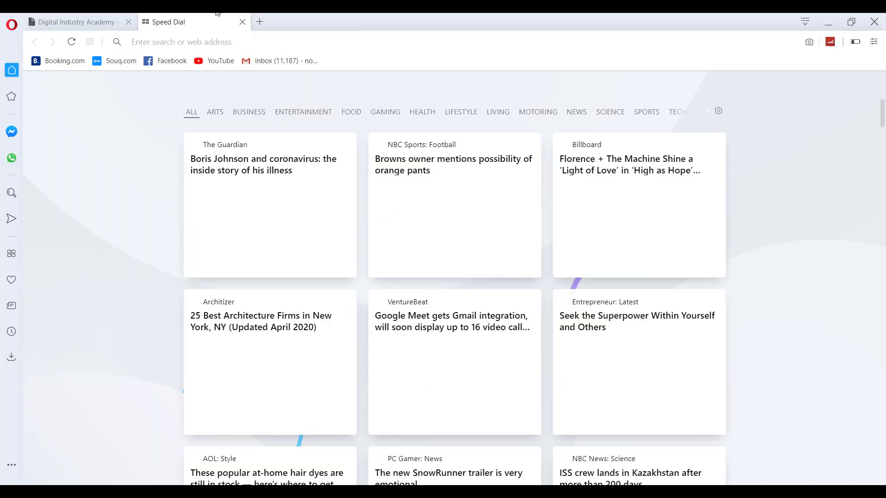
left_click(94, 16)
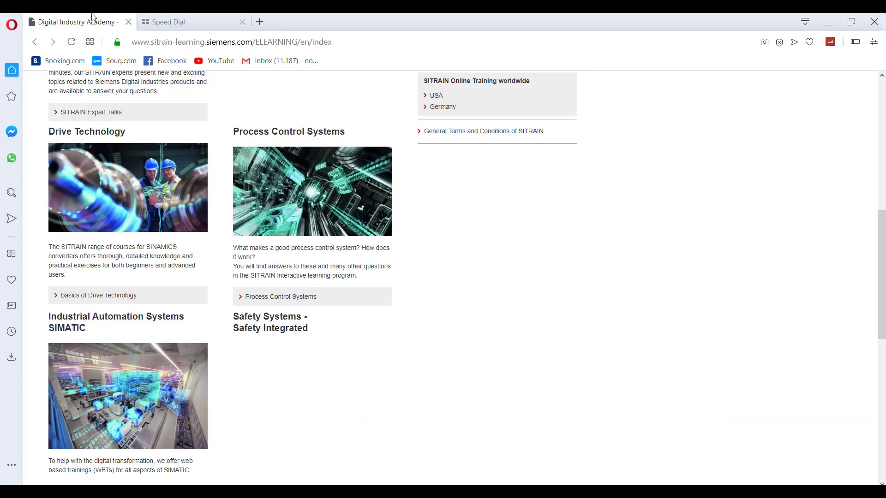
left_click(127, 399)
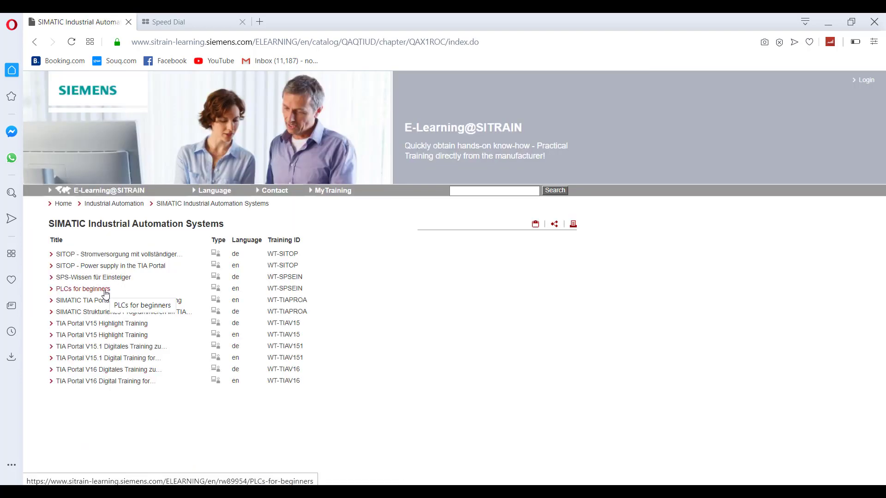
left_click(105, 294)
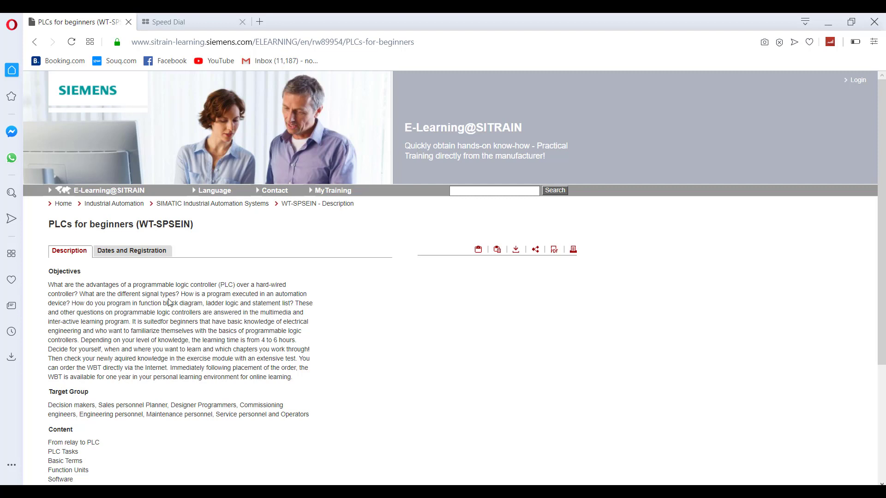
left_click(120, 251)
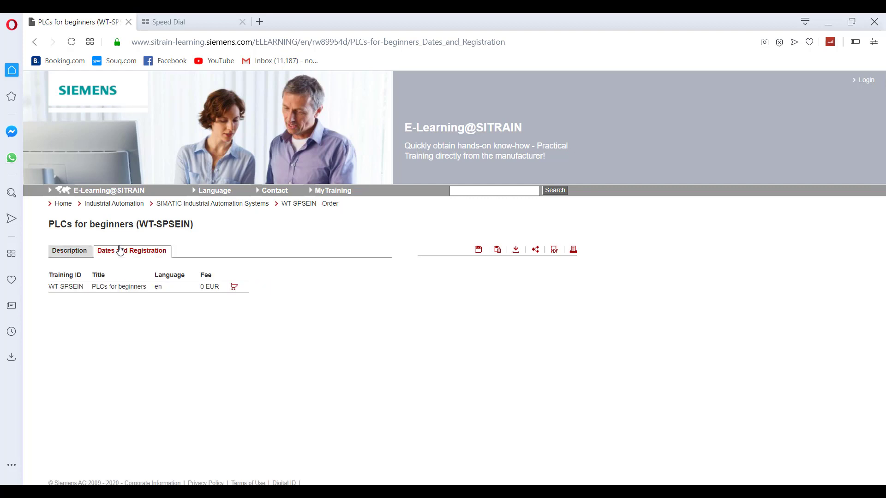
- Start ordering the free PLCs for beginners course and autofill name and email
left_click(235, 288)
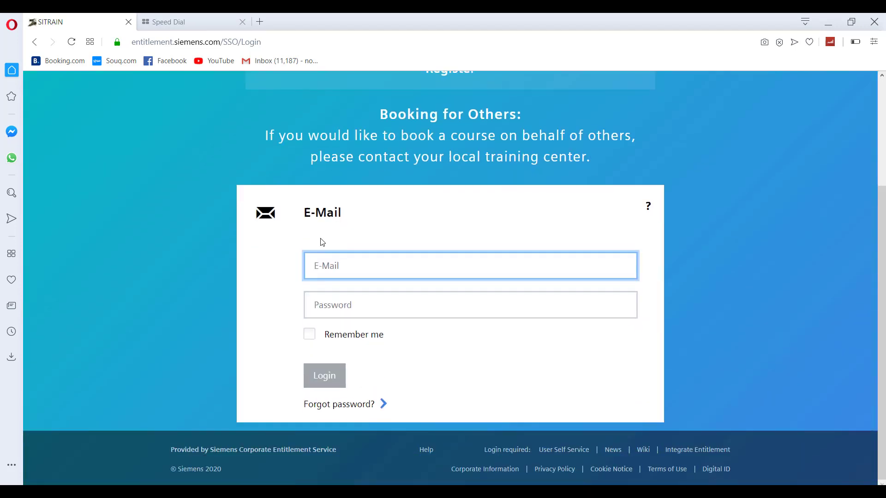
scroll(381, 232, "up", 2)
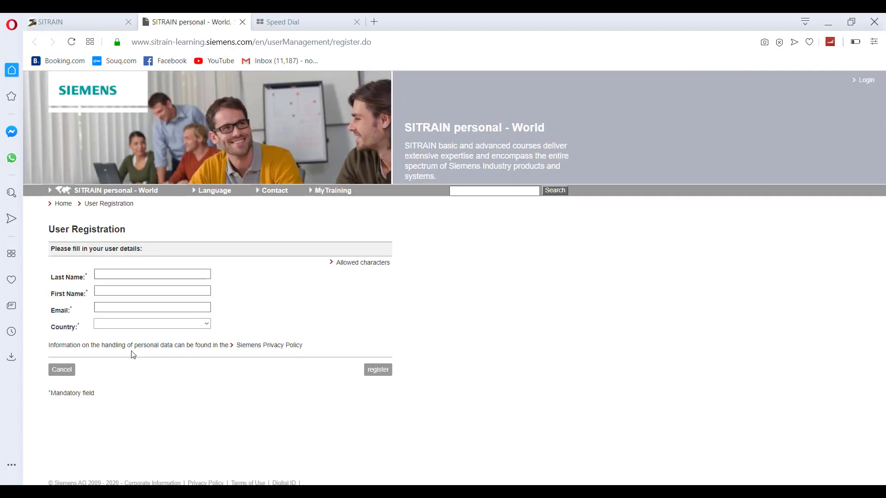
left_click(120, 277)
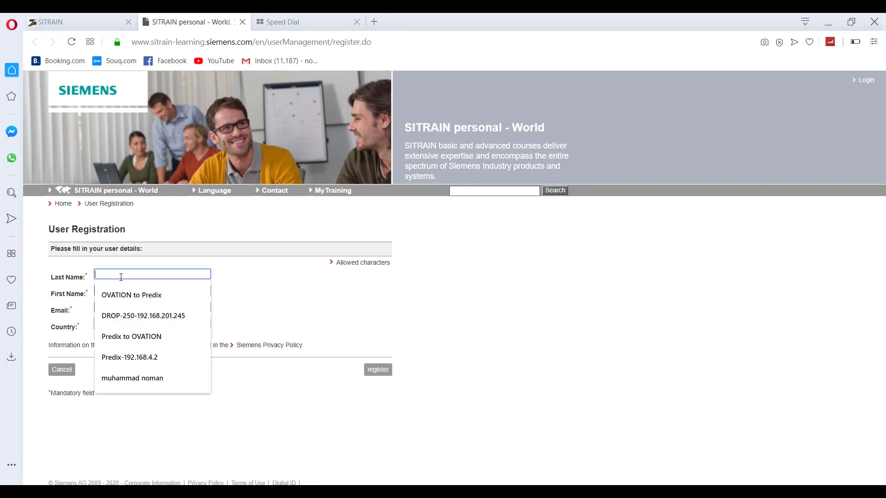
left_click(120, 276)
type("N")
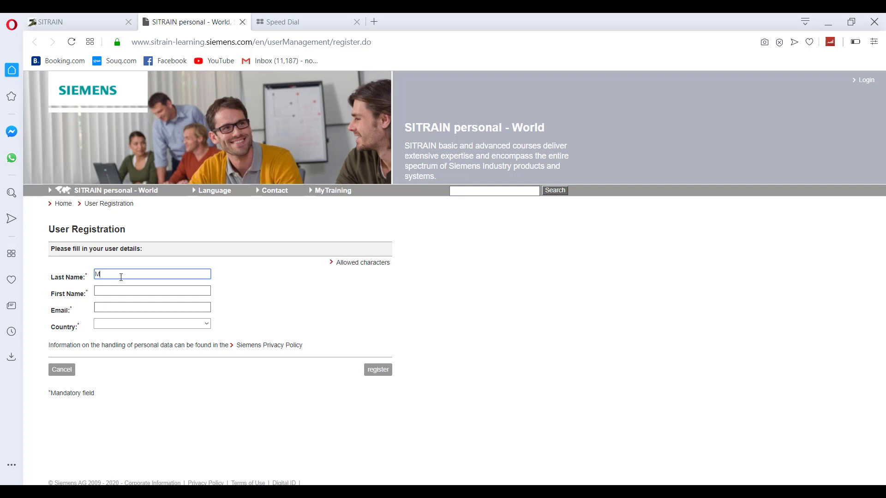
left_click(131, 291)
- Choose Pakistan as the country and submit the user registration
left_click(197, 330)
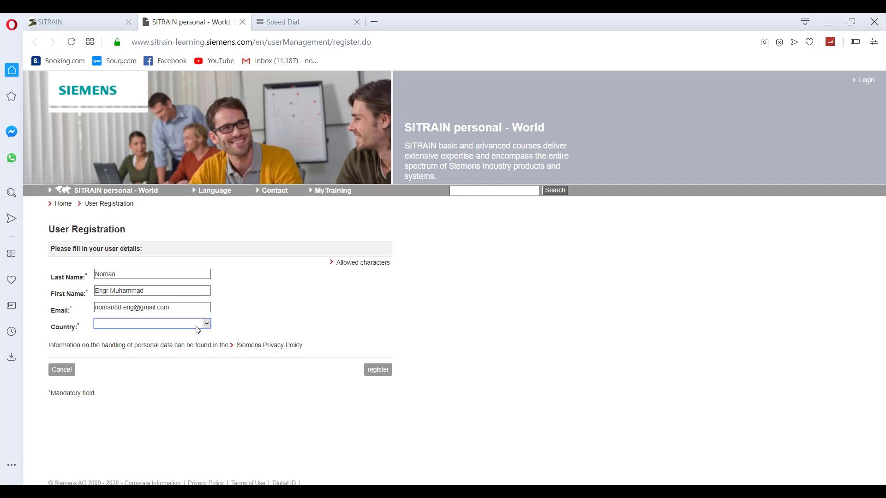
key("p")
key("Return")
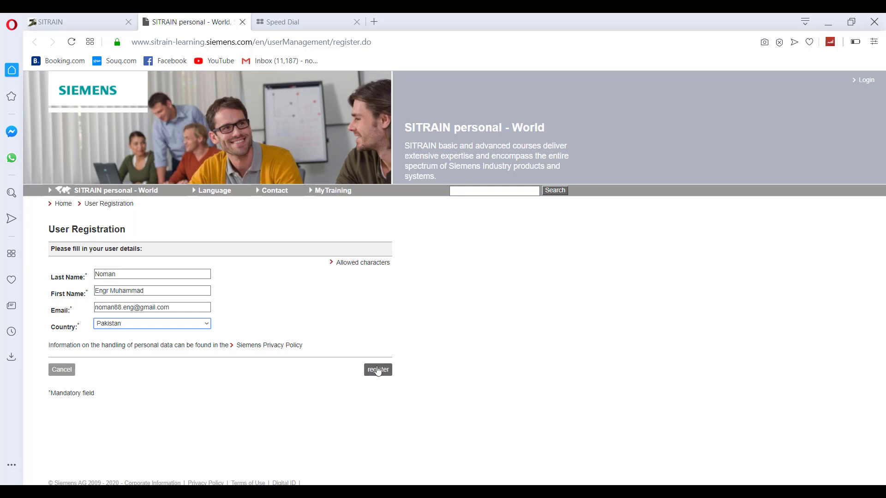
left_click(378, 372)
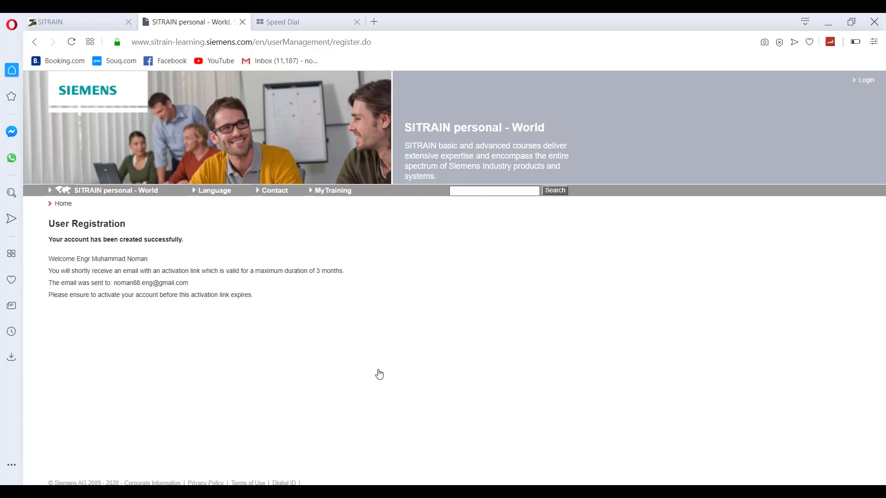
- Follow the SITRAIN activation link in the Gmail inbox and begin setting a new password
left_click(306, 16)
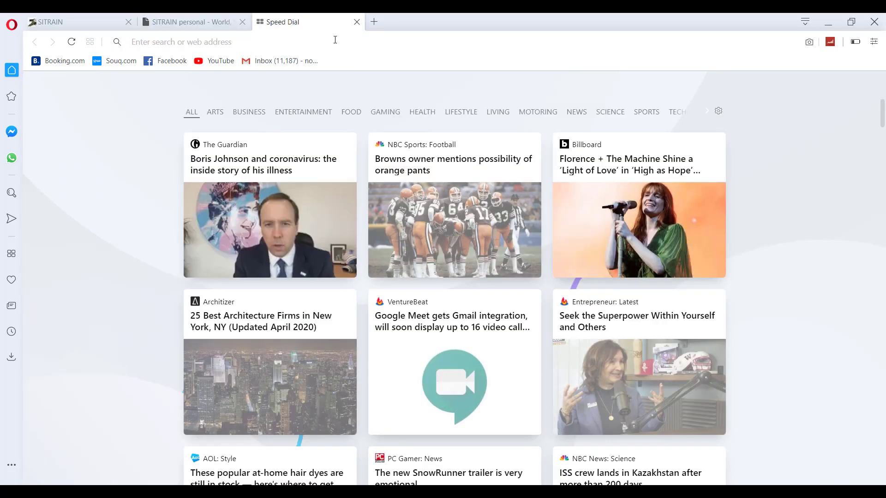
left_click(263, 63)
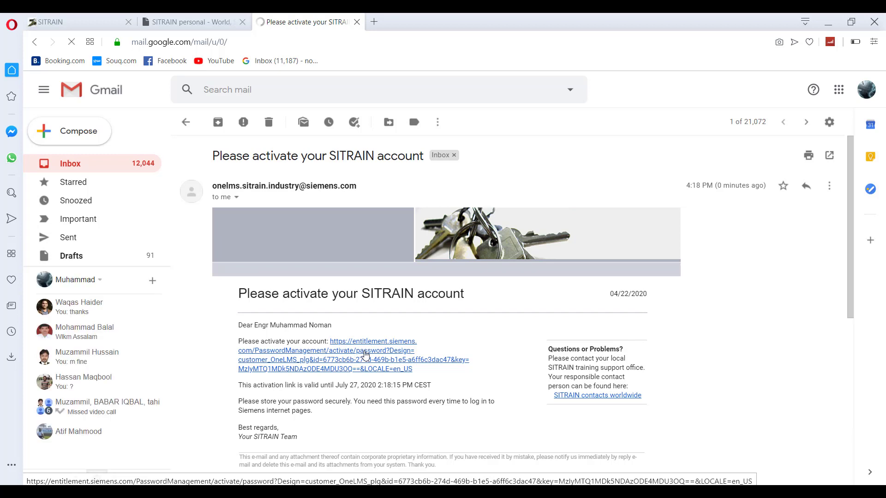
left_click(347, 356)
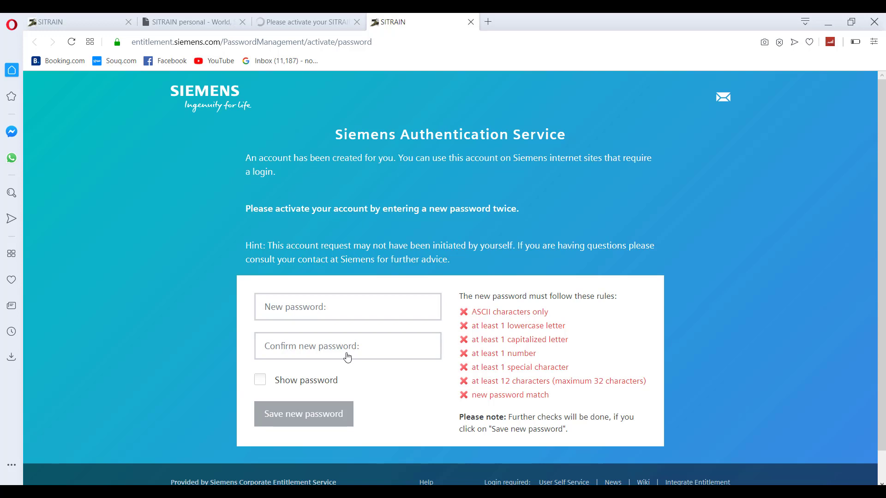
left_click(322, 298)
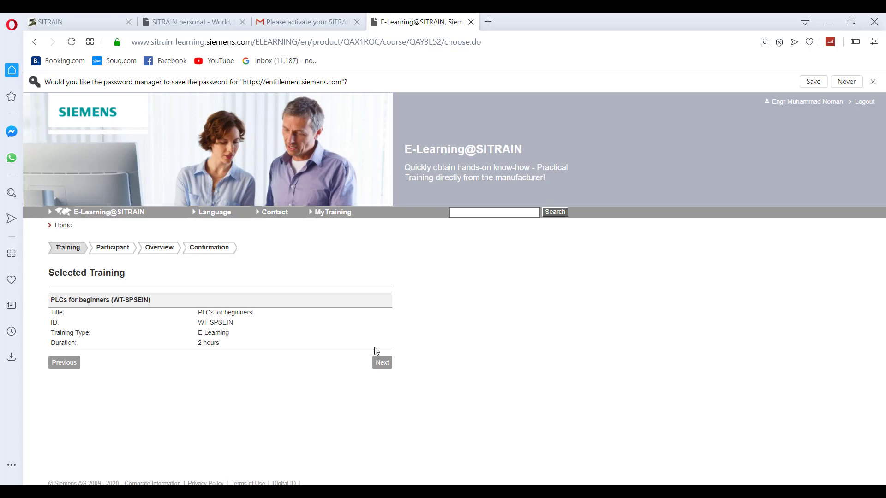
- Continue from Selected Training to the participant data form and begin the academic title
left_click(382, 363)
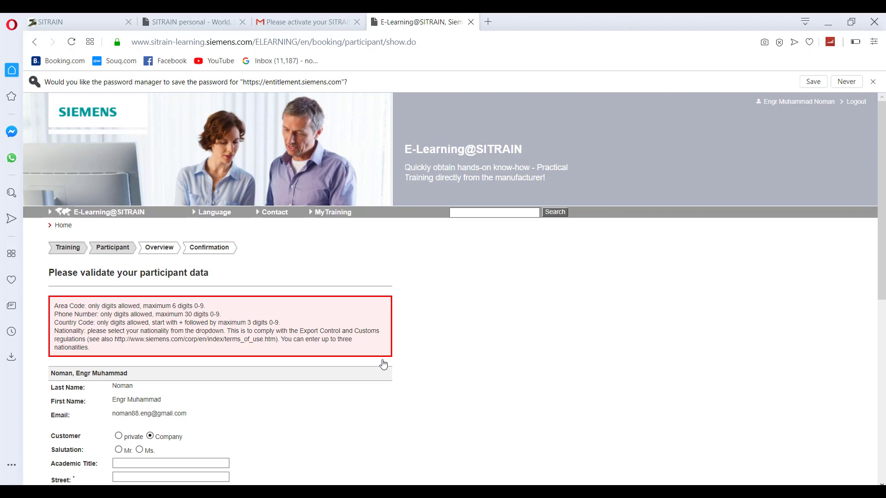
left_click_drag(883, 159, 884, 286)
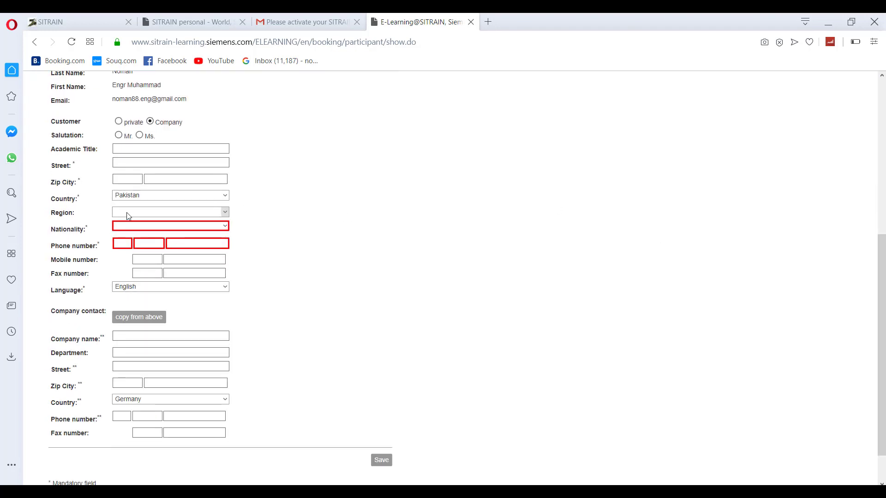
left_click(139, 149)
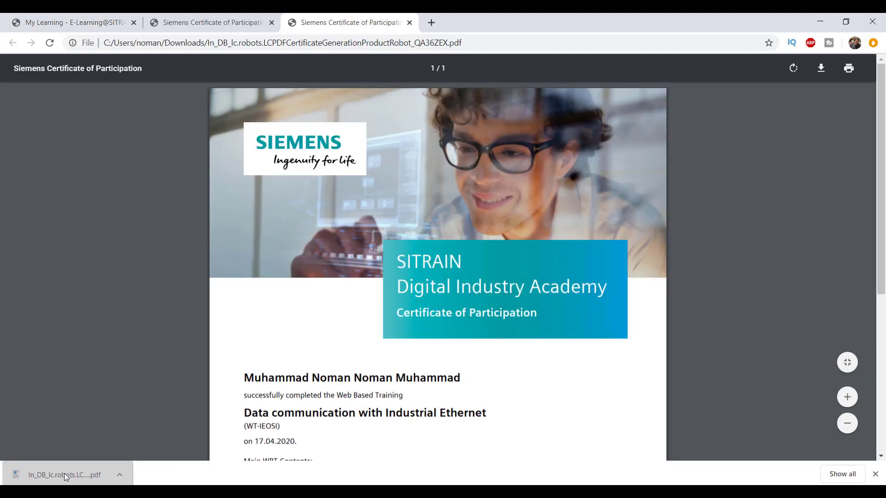
- Scroll the Industrial Ethernet certificate PDF down to its course contents list
key("Down")
key("Down")
key("Down")
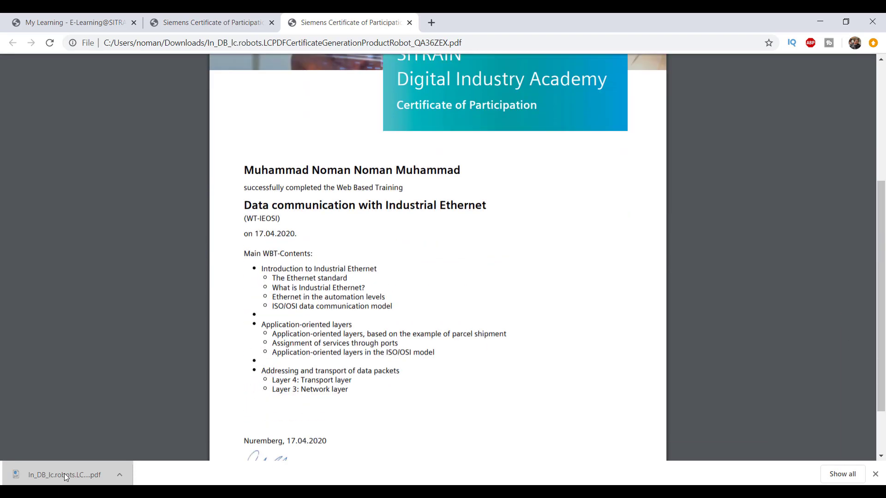